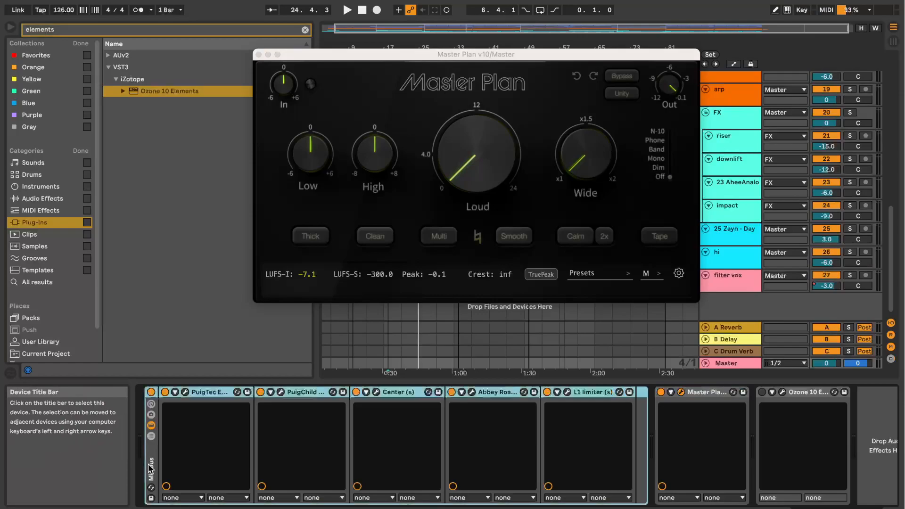
Step: Fold the Mix Bus rack on the Master track and raise Master Plan's Loud amount to 3.67 dB
click(220, 392)
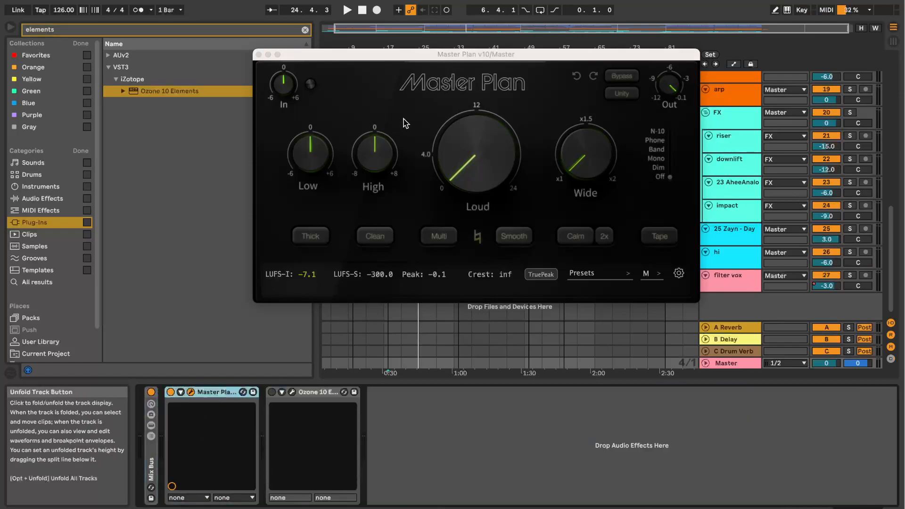
drag(486, 61, 439, 44)
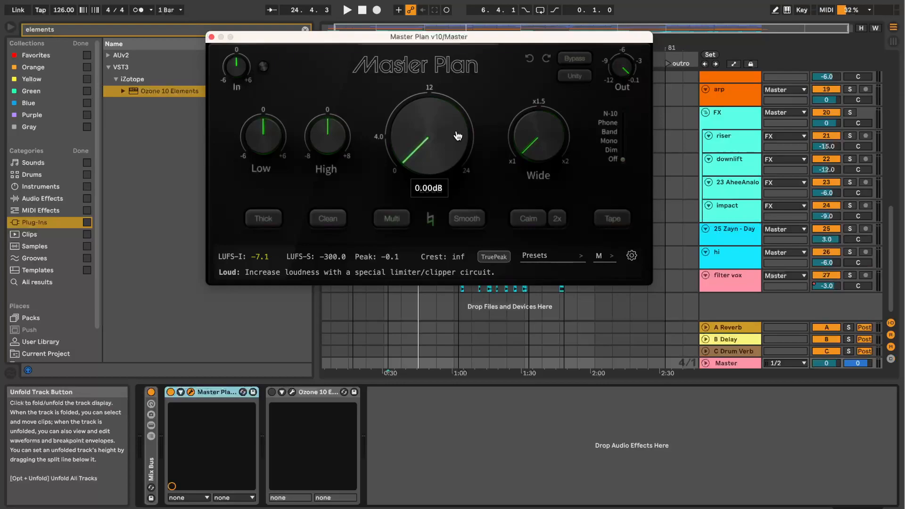
drag(420, 36, 479, 76)
click(736, 363)
drag(483, 202, 475, 178)
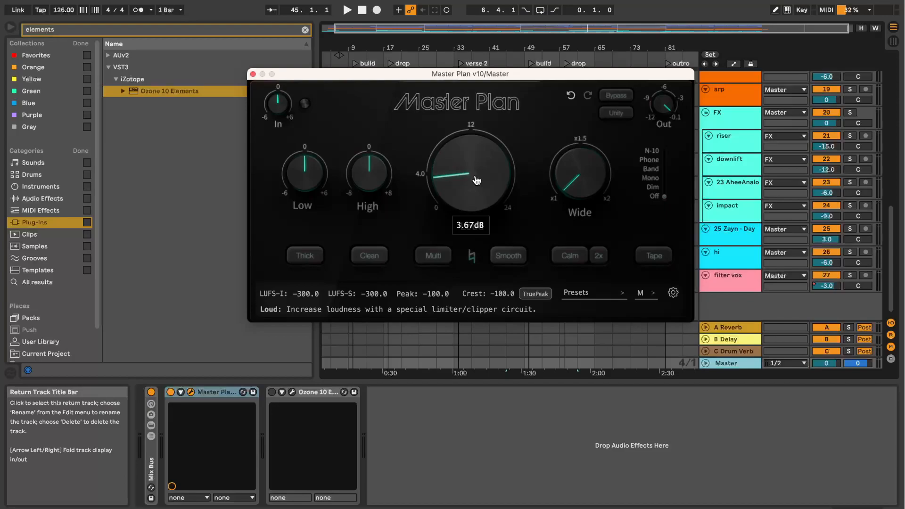
Step: Try small Low and High cuts with a wider stereo image in Master Plan, and switch Multi on and off
drag(304, 175, 306, 158)
drag(366, 180, 379, 202)
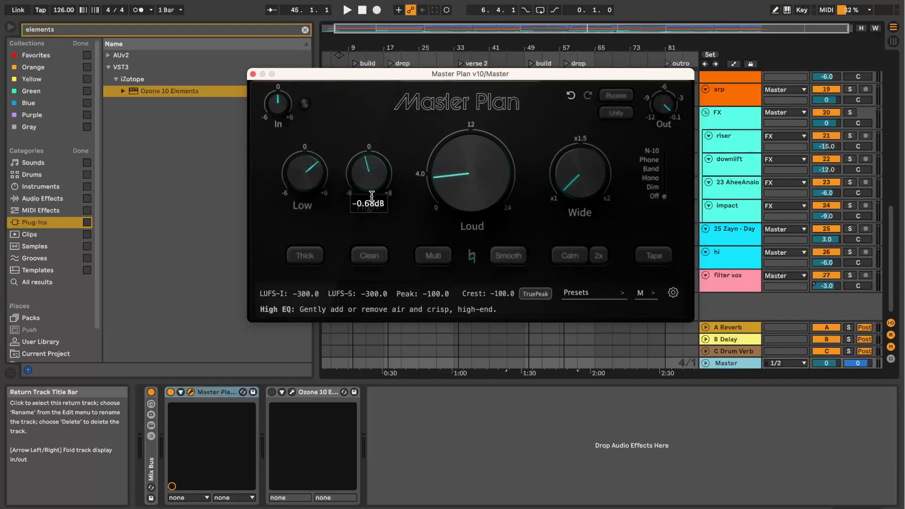
drag(320, 187, 321, 207)
drag(587, 193, 587, 170)
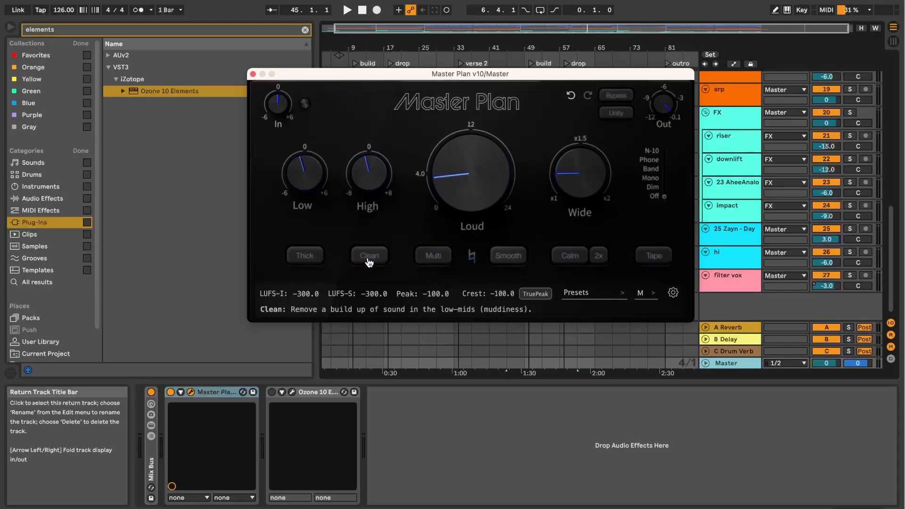
click(432, 257)
click(433, 258)
Step: Load the Quick Master preset in Master Plan and start playback
click(590, 294)
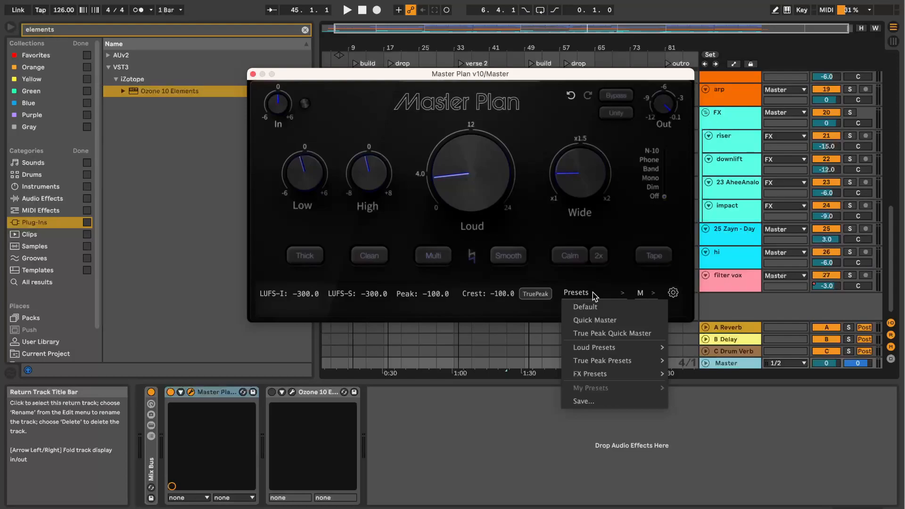
click(595, 320)
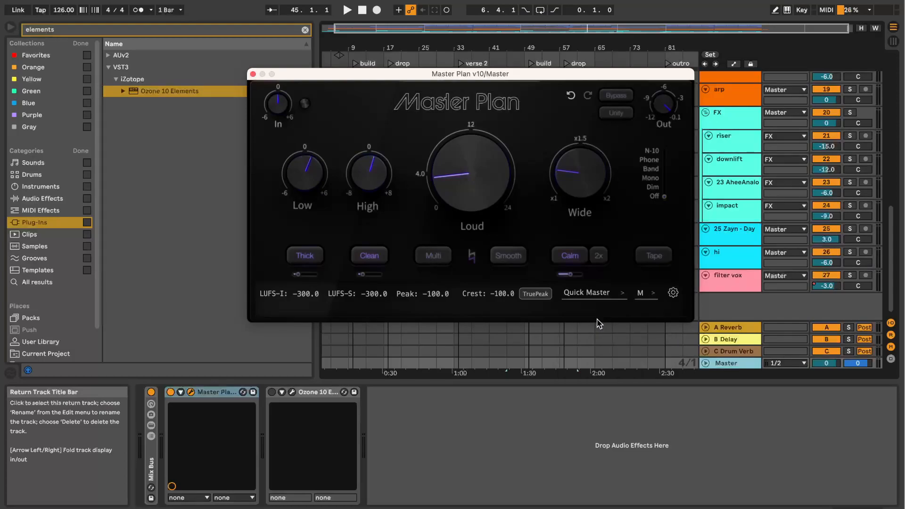
key(space)
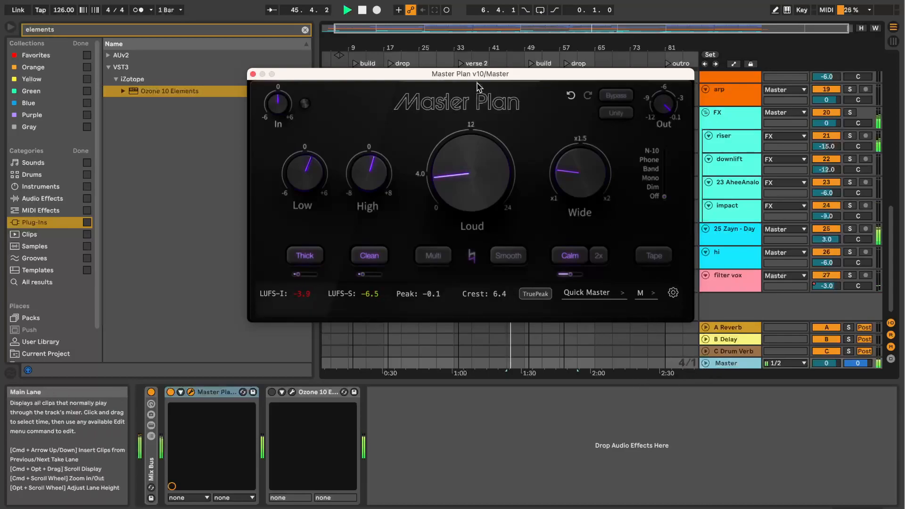
Step: Play the song from the drop at bar 17 while watching Master Plan on the Master track
drag(477, 73, 465, 164)
click(388, 101)
key(space)
key(space)
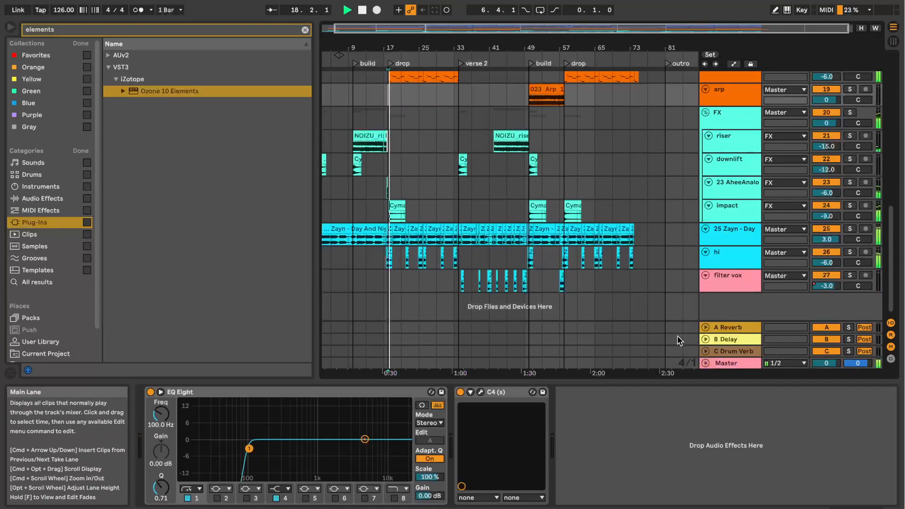
click(685, 364)
drag(430, 164, 424, 66)
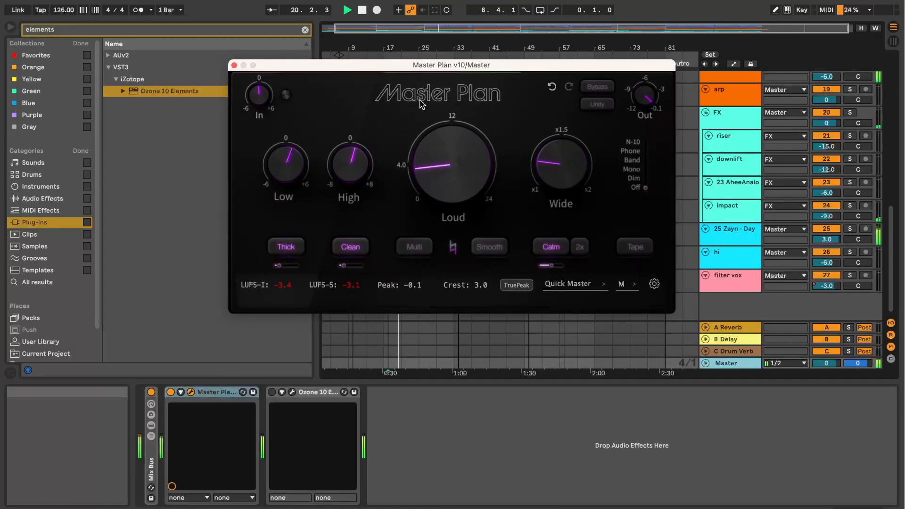
key(space)
Step: Enable Unity gain matching in Master Plan and compare the drop with Bypass on and off
click(597, 86)
key(space)
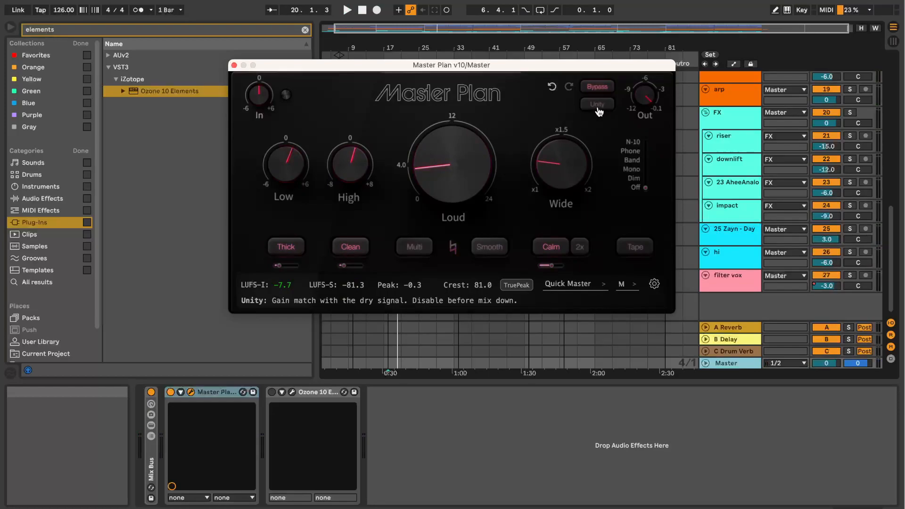
click(597, 106)
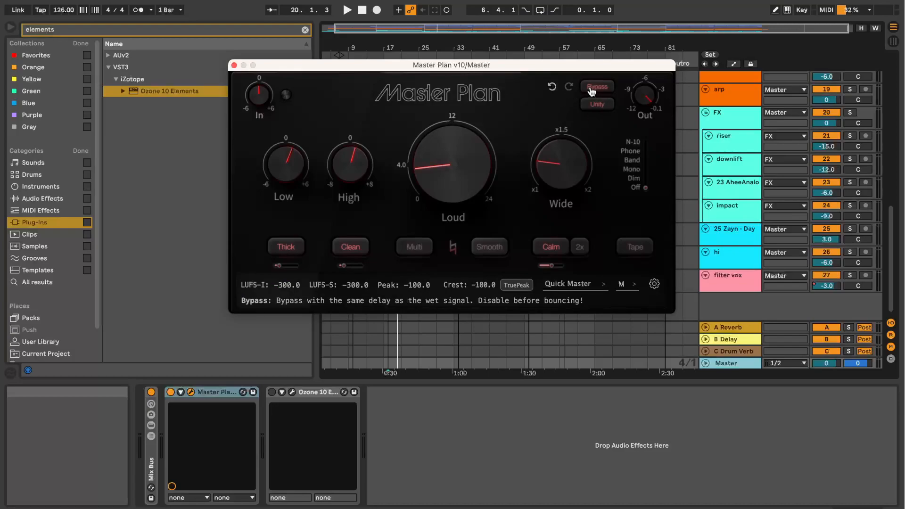
key(space)
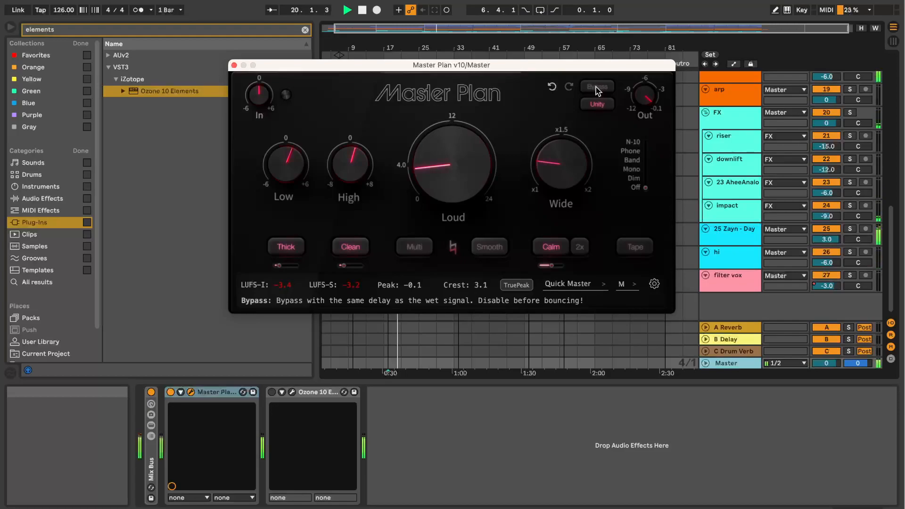
click(598, 86)
key(space)
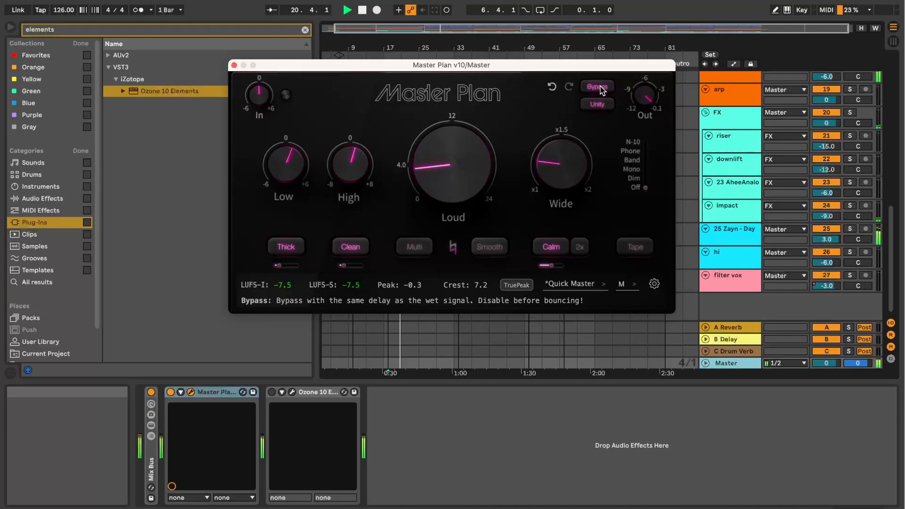
click(601, 88)
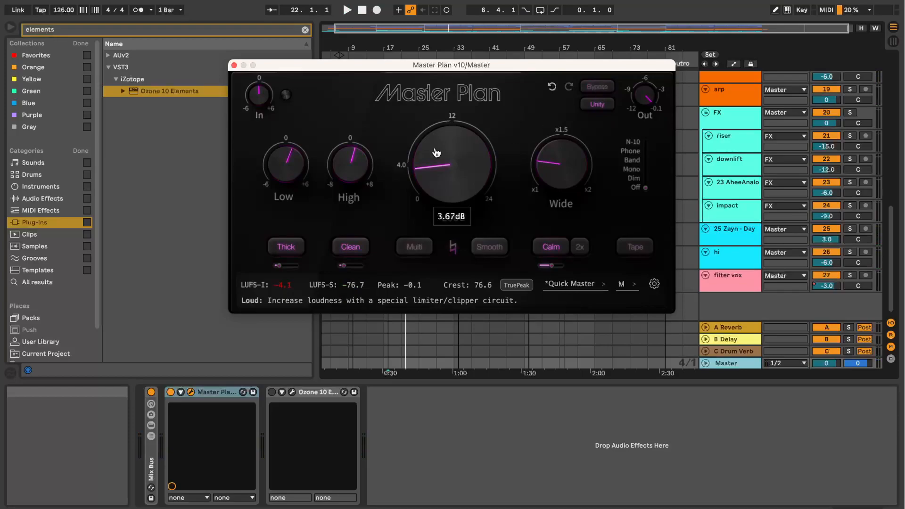
Step: Load the Balanced preset from the Loud Presets in Master Plan and compare the drop bypassed and processed
click(596, 285)
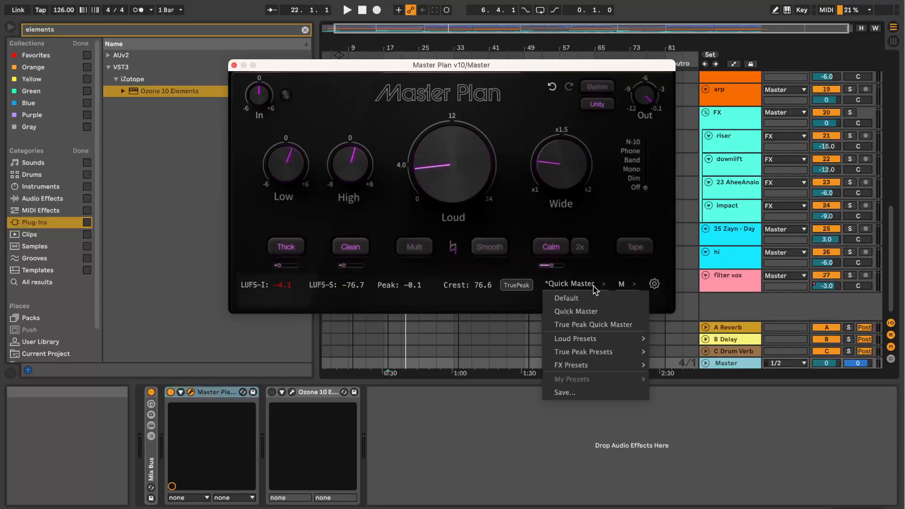
mouse_move(595, 340)
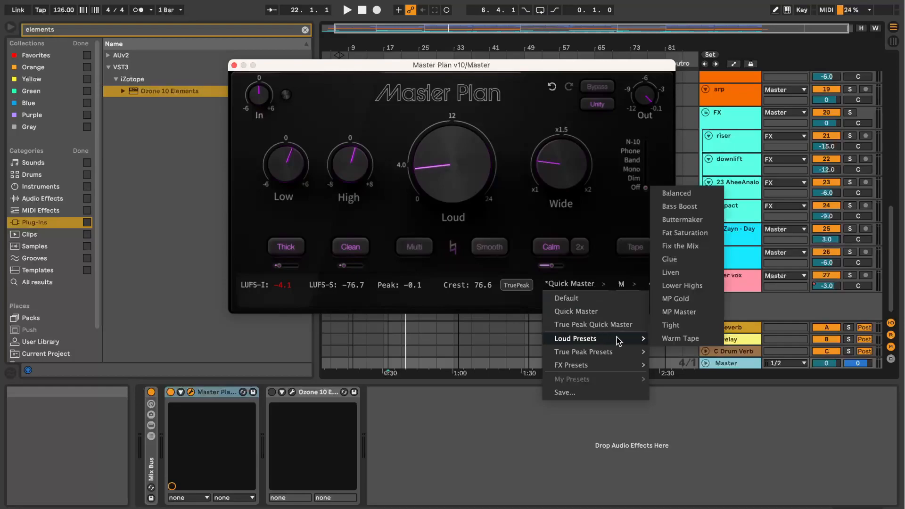
click(670, 192)
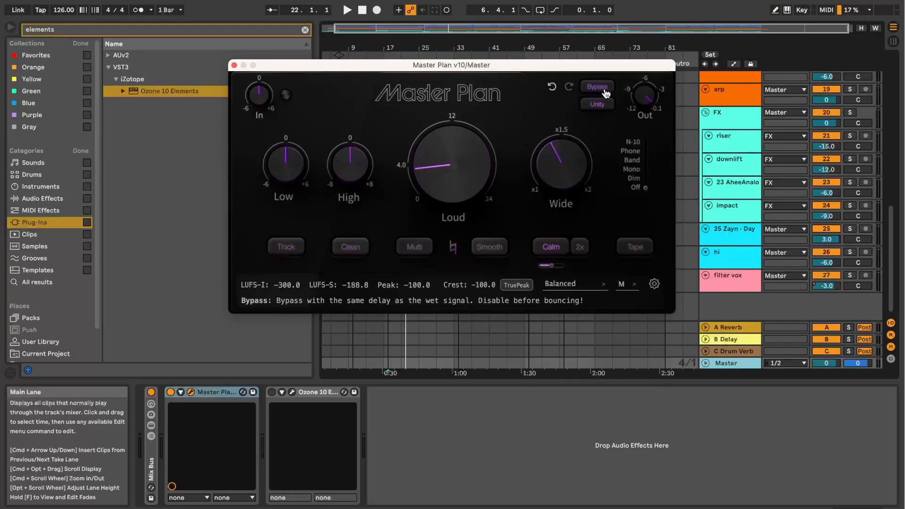
key(space)
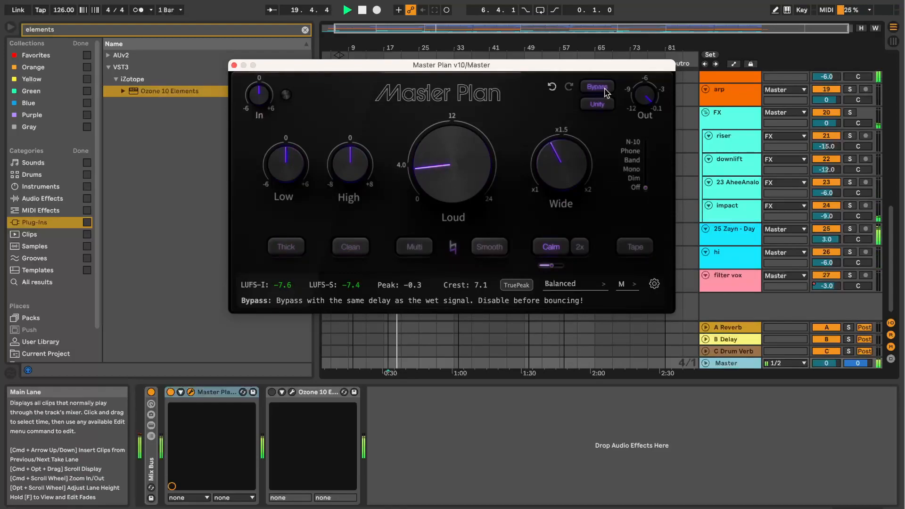
key(space)
key(space)
key(space)
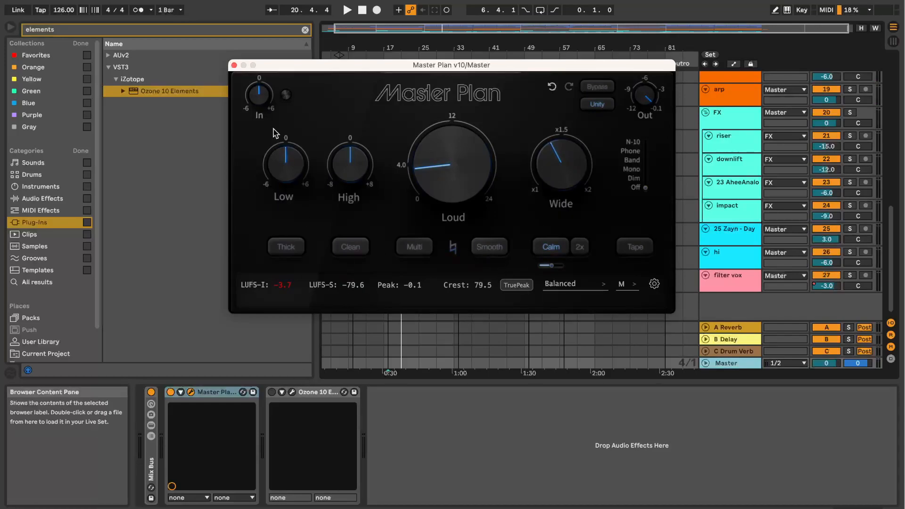
Step: Open Ozone 10 Elements to view its Tone Match, Width Match and Dynamics Match settings, and close both plug-in windows
click(293, 392)
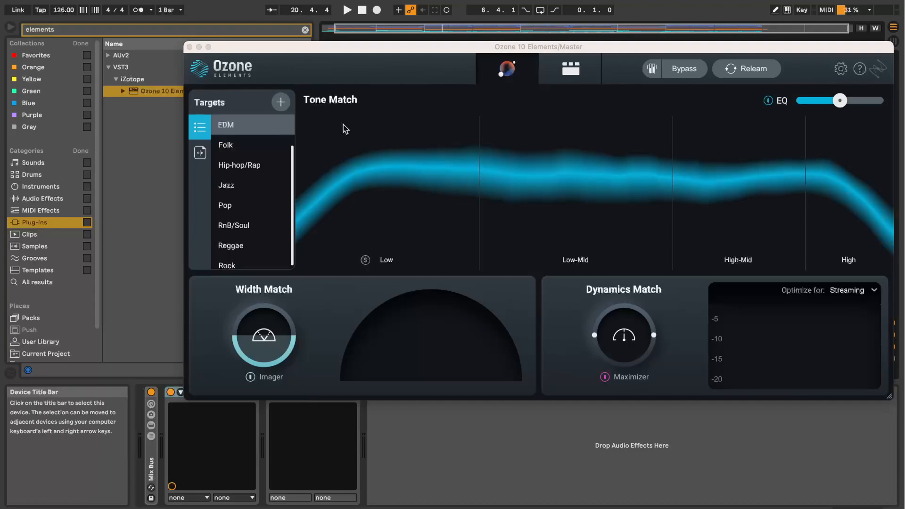
drag(228, 50, 224, 39)
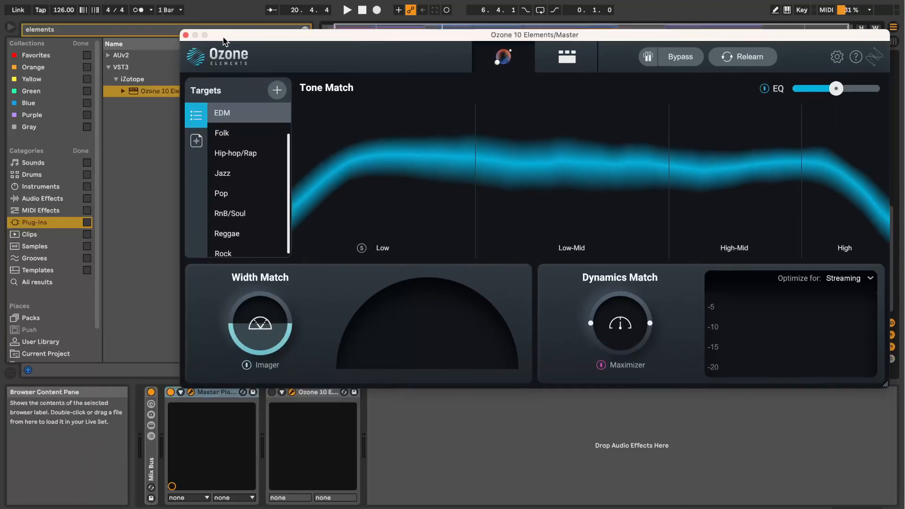
click(184, 35)
click(234, 65)
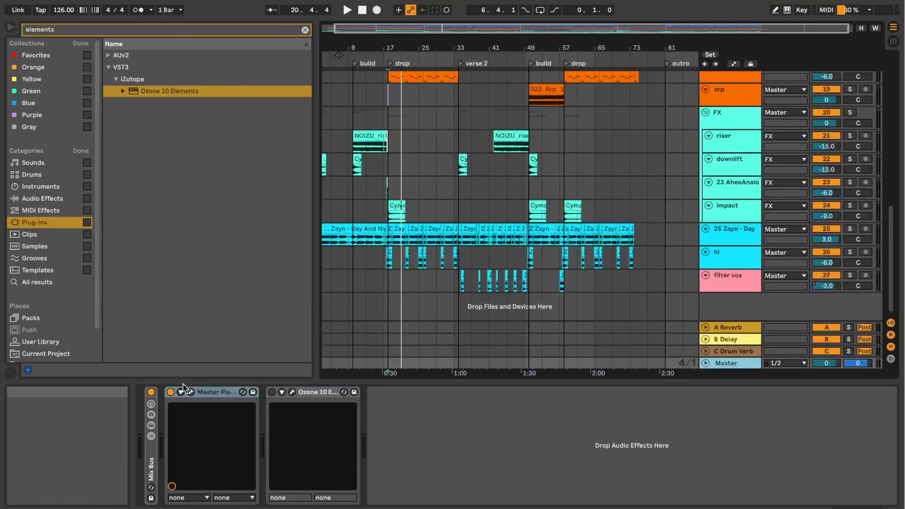
Step: Compare the drop with only Ozone 10 Elements active against the drop with only Master Plan active
click(271, 392)
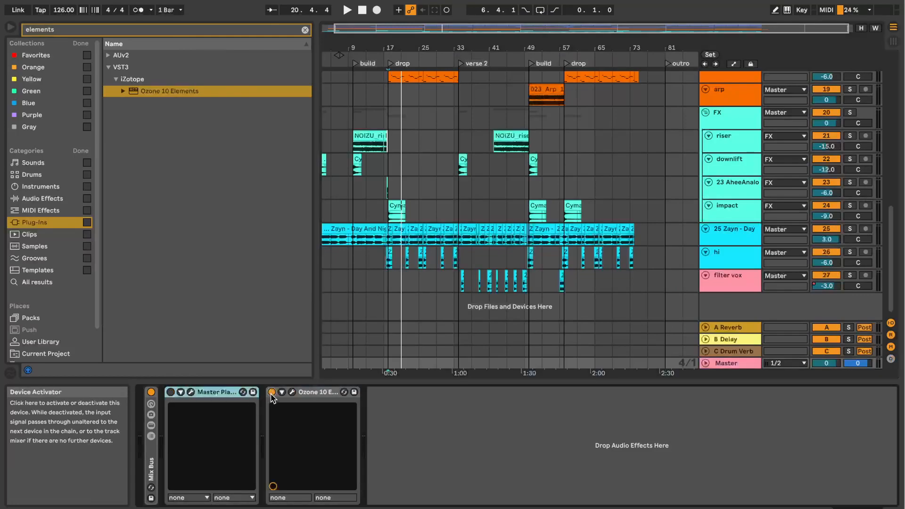
key(space)
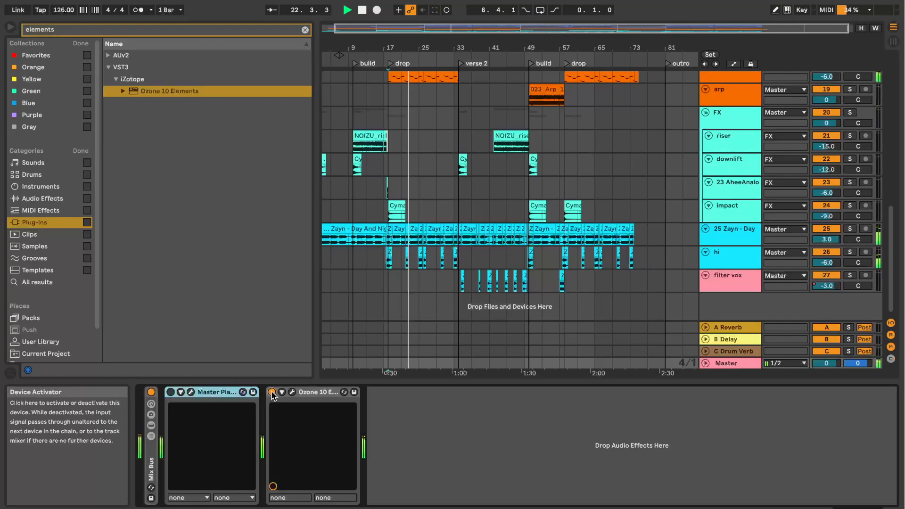
click(272, 392)
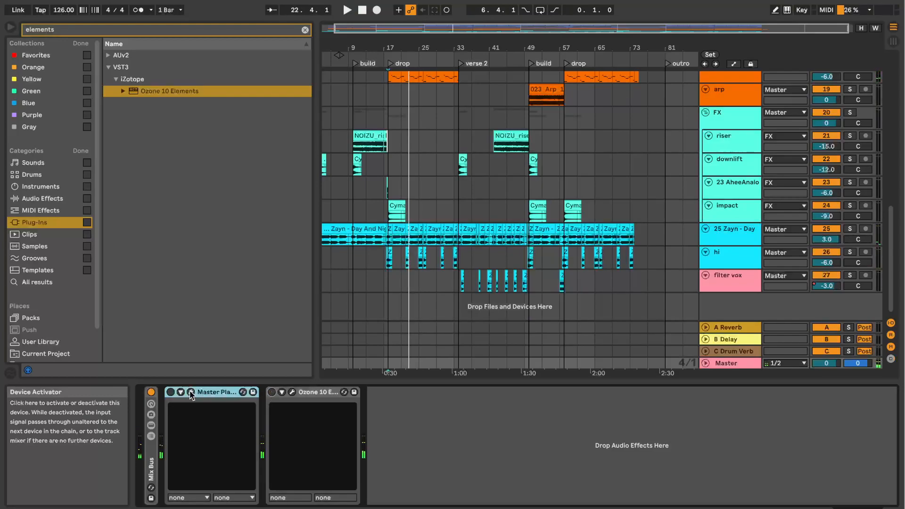
click(171, 392)
key(space)
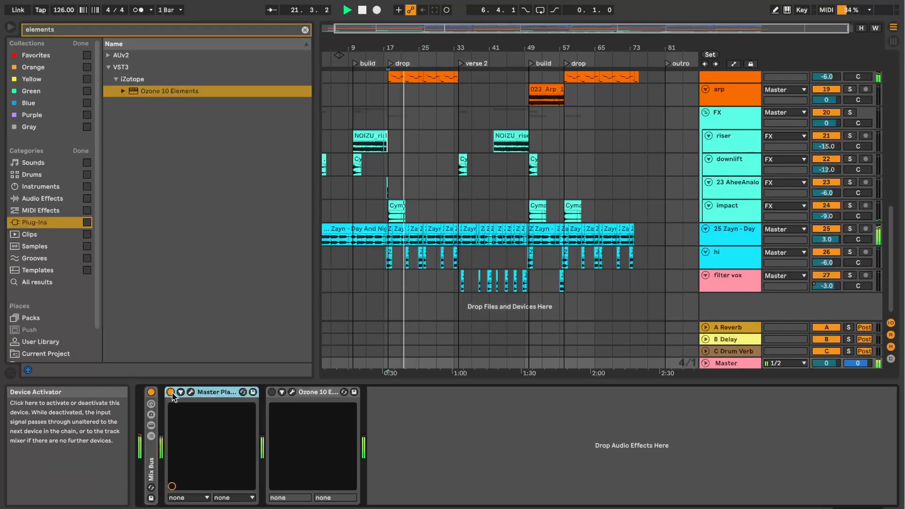
key(space)
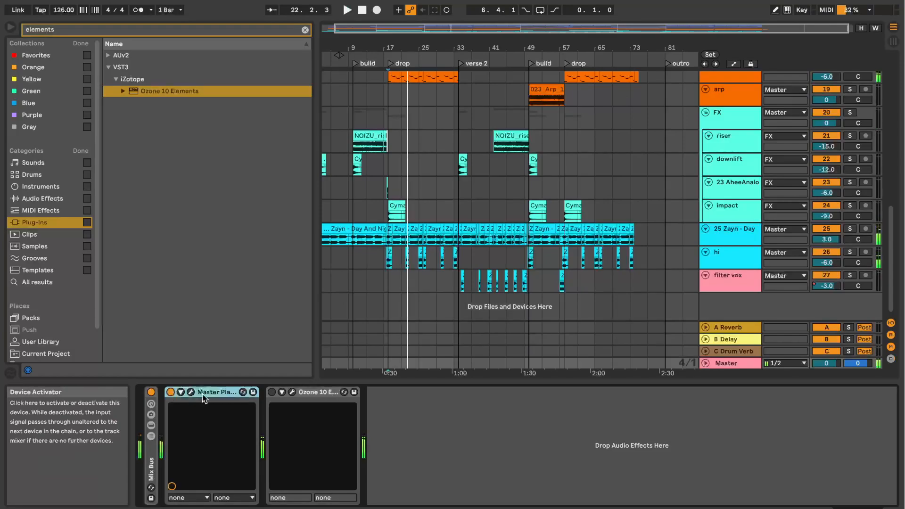
Step: Reopen the Master Plan window to examine its High EQ control, and close it
click(192, 392)
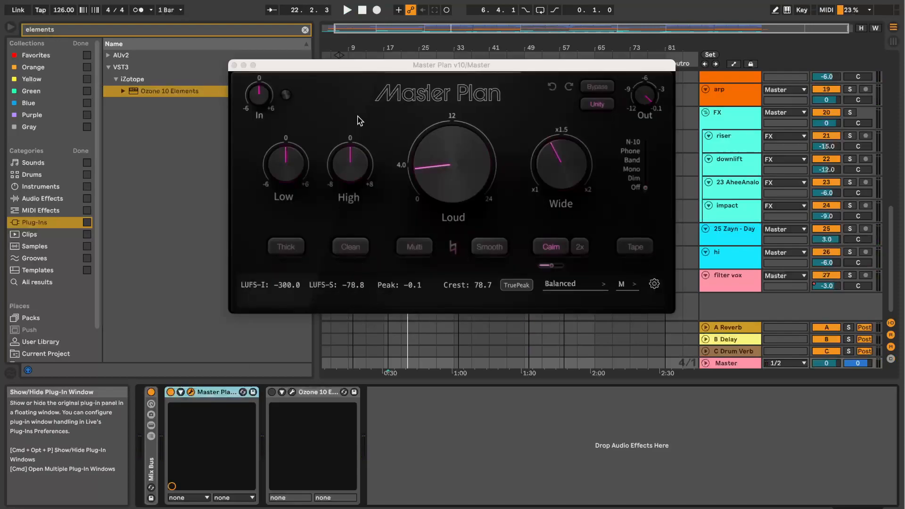
mouse_move(349, 165)
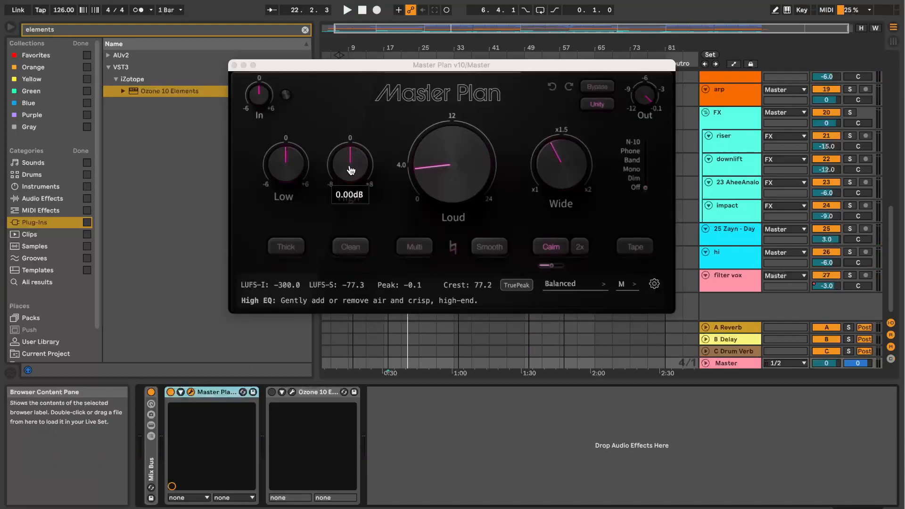
click(234, 65)
Step: Audition the drop again through Ozone 10 Elements alone, and switch back to Master Plan alone with playback running
click(272, 392)
click(171, 392)
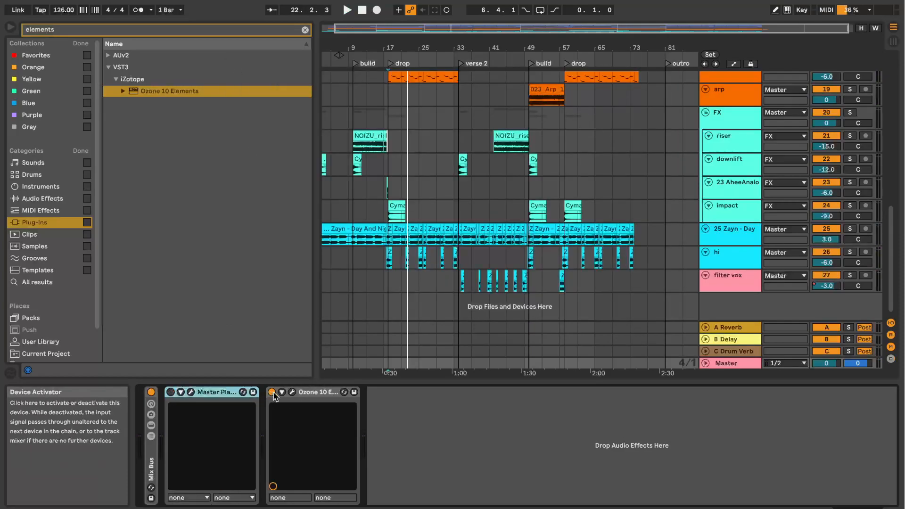
key(space)
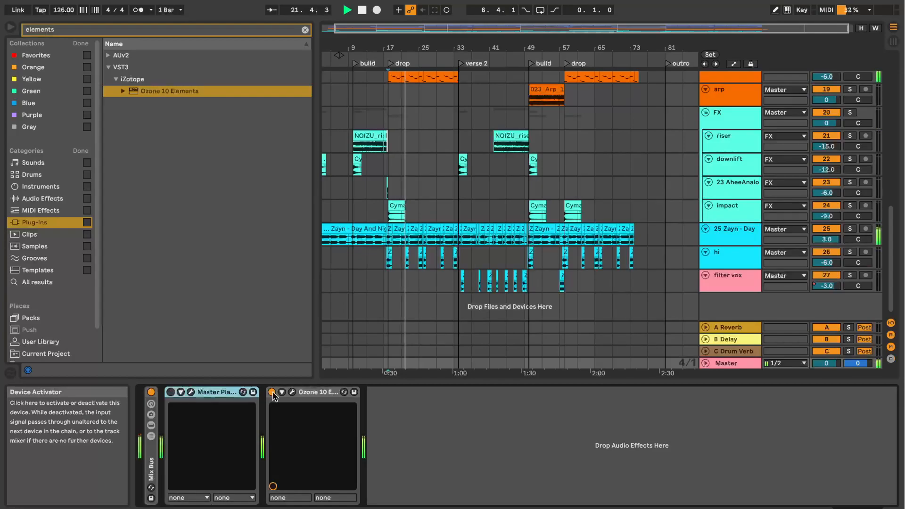
key(space)
click(272, 391)
click(170, 392)
key(space)
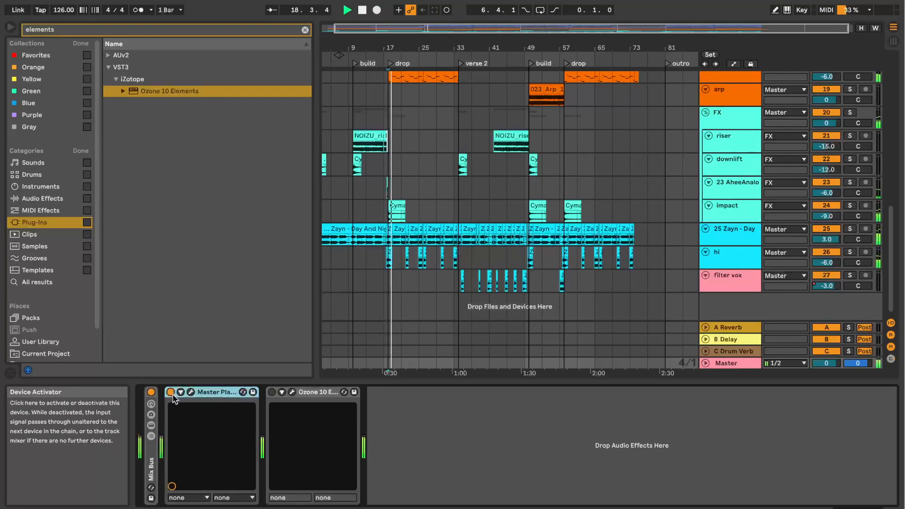
Step: Show the device chain of the 2 Drumloop track during playback, and return to the Master track's devices
scroll(744, 140, up, 10)
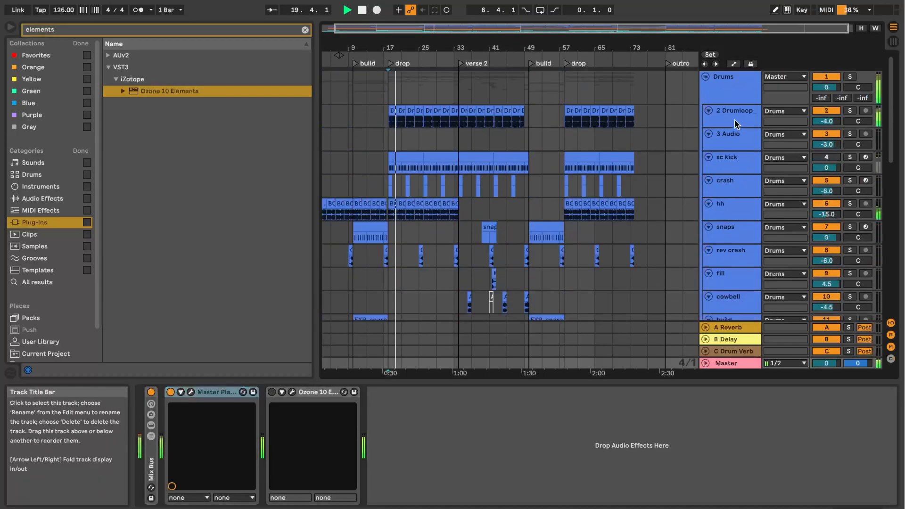
click(734, 118)
scroll(734, 213, down, 10)
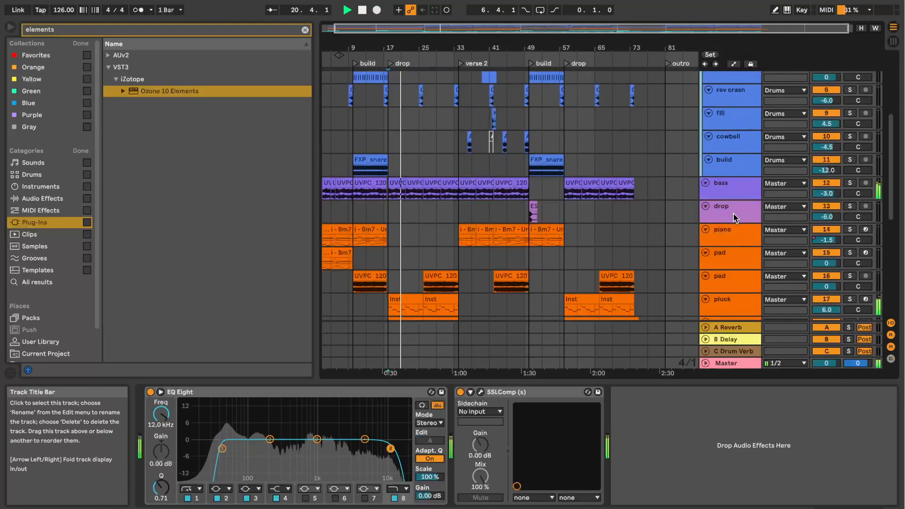
scroll(742, 295, down, 2)
click(728, 363)
scroll(730, 306, down, 3)
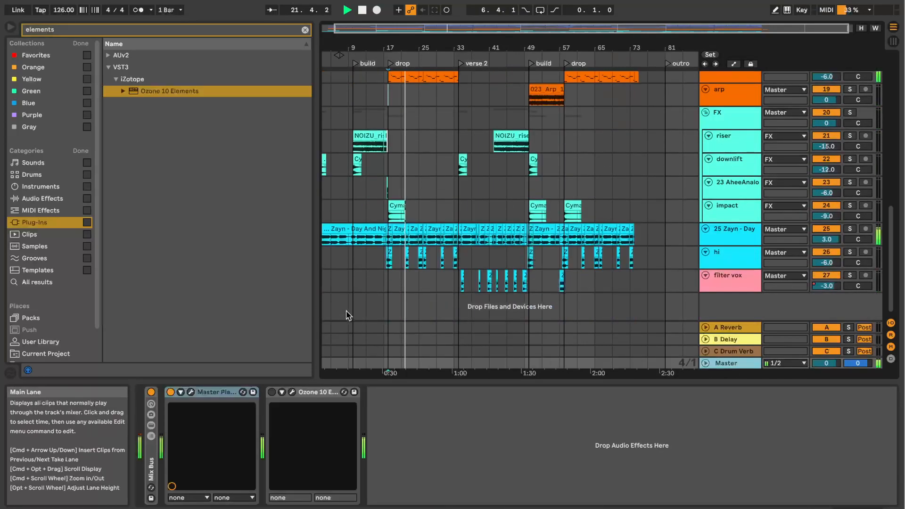
Step: Deactivate Master Plan and audition the drop with both mastering plug-ins off
key(space)
click(170, 392)
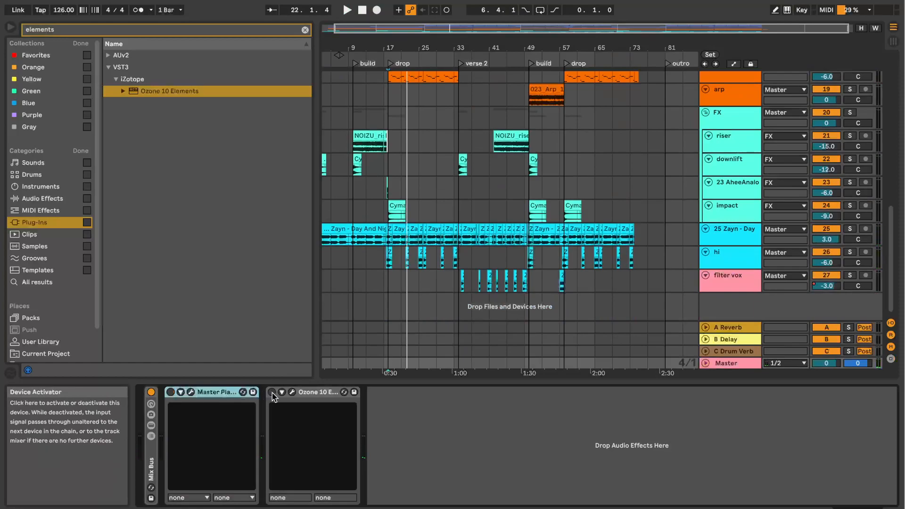
key(space)
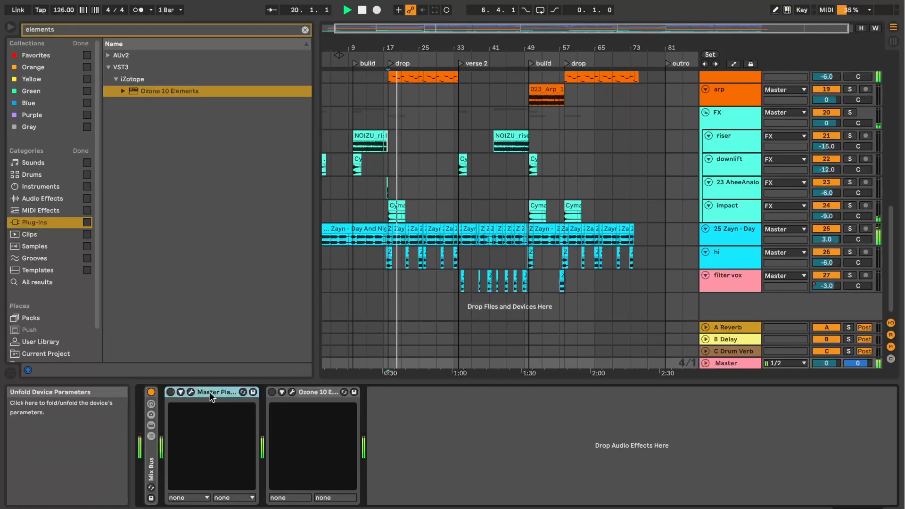
key(space)
Step: Activate Ozone 10 Elements on the Master track and audition the drop through it alone
click(272, 393)
key(space)
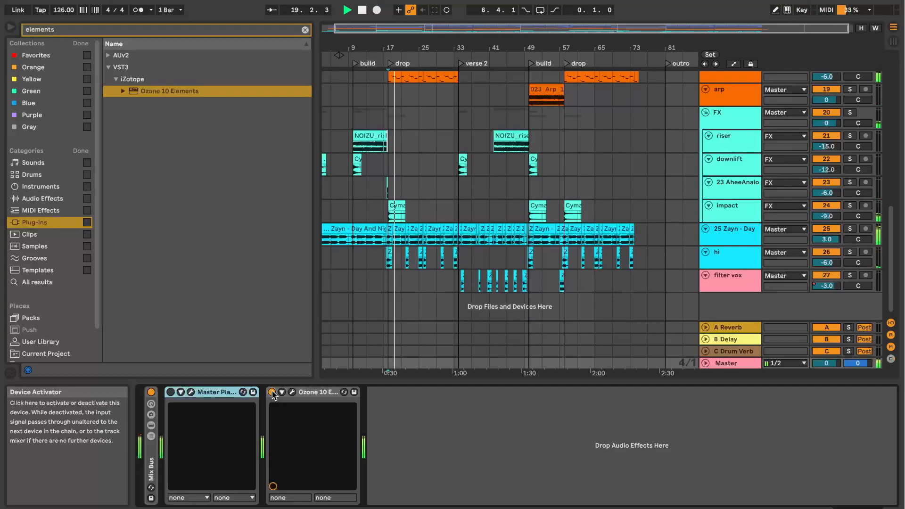
key(space)
Step: Open the Ozone 10 Elements window to examine its Tone Match curve against the EDM target, and close it
click(292, 392)
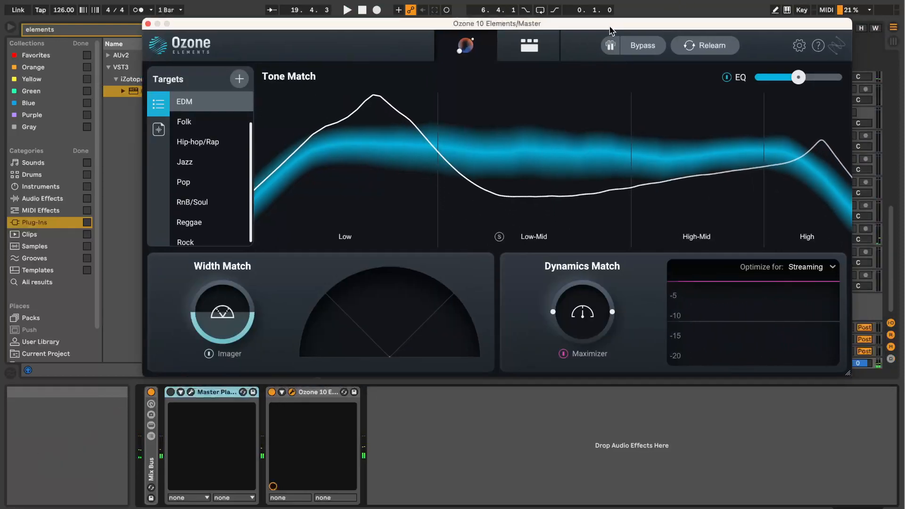
drag(609, 31, 559, 14)
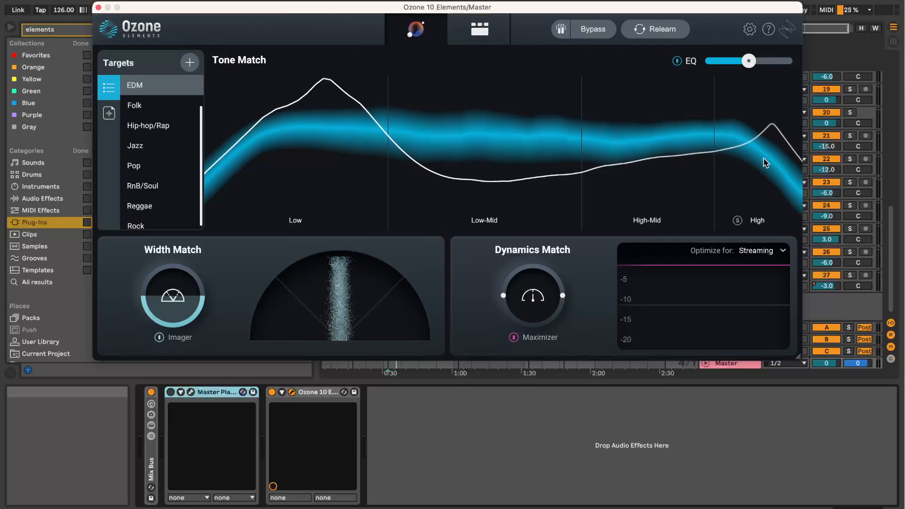
drag(322, 14, 334, 31)
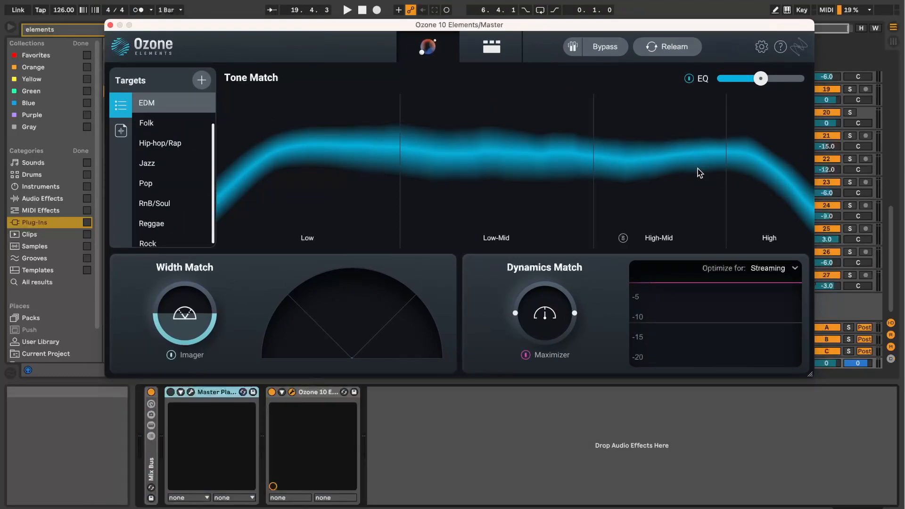
click(110, 25)
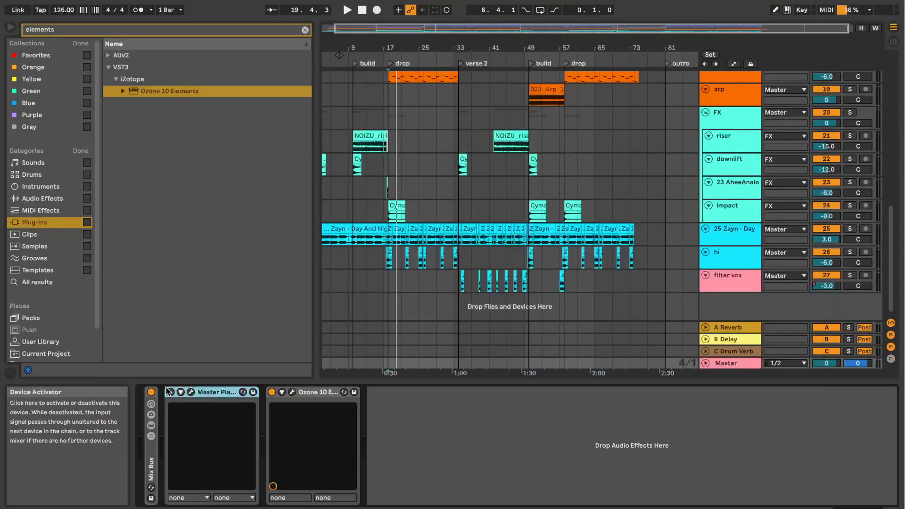
Step: Reactivate Master Plan and view the preset list in its window, and briefly check the Ozone 10 Elements window for comparison
click(190, 393)
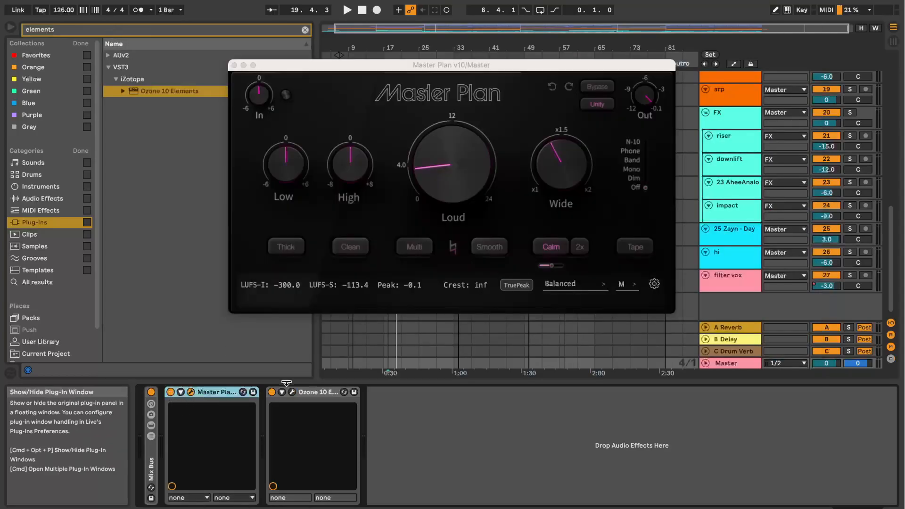
click(577, 284)
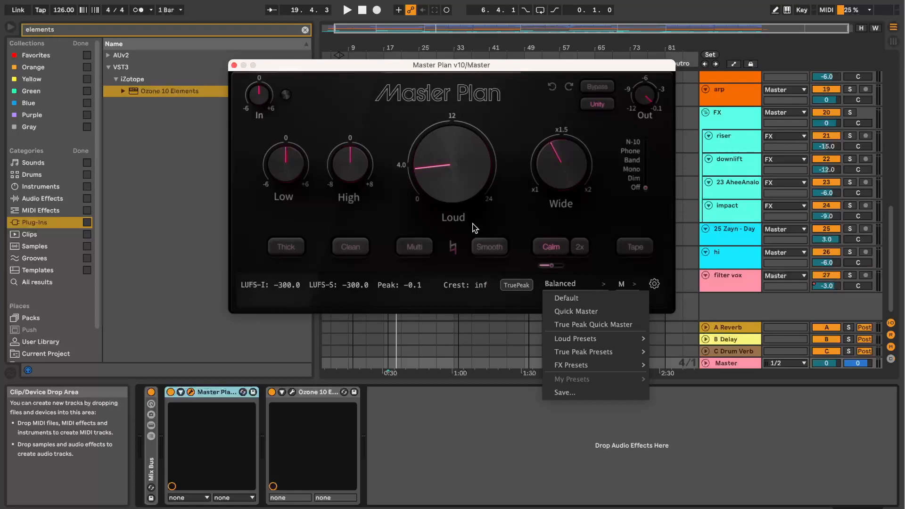
drag(460, 66, 453, 45)
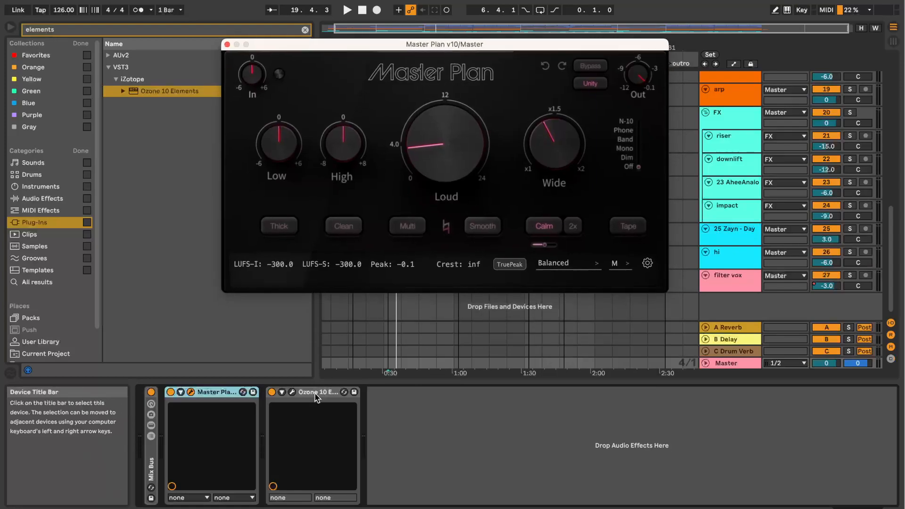
click(292, 394)
click(110, 24)
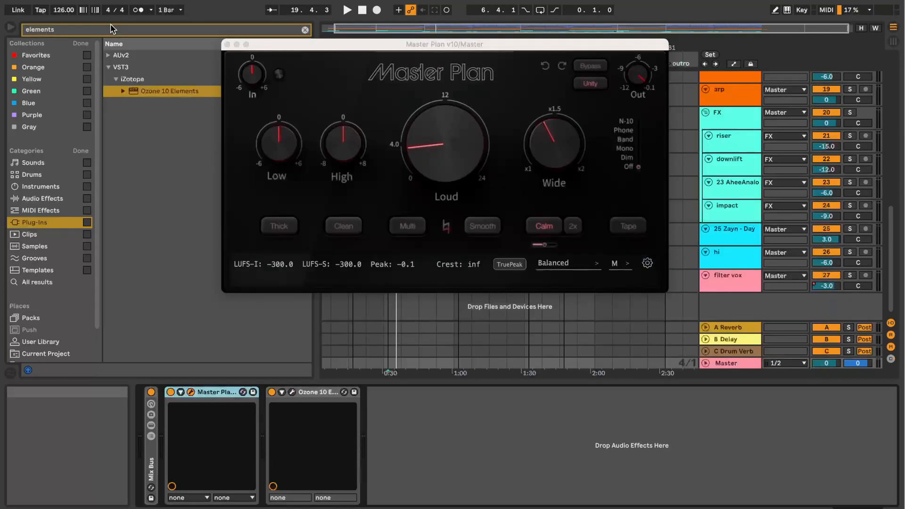
drag(359, 47, 335, 46)
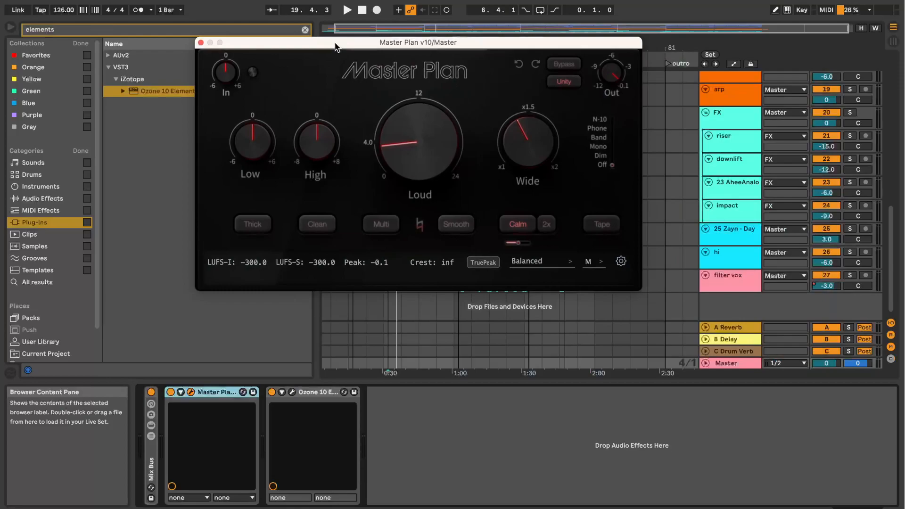
drag(335, 45, 361, 50)
mouse_move(458, 144)
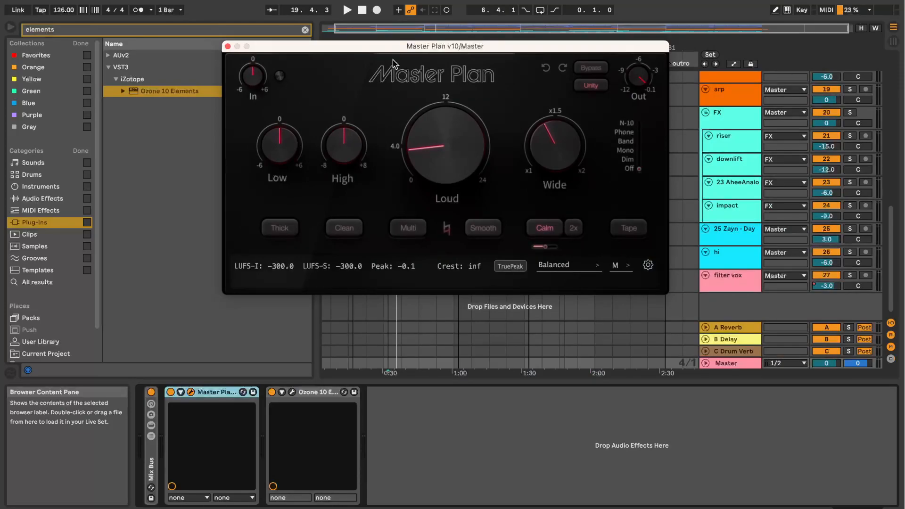
drag(406, 48, 419, 56)
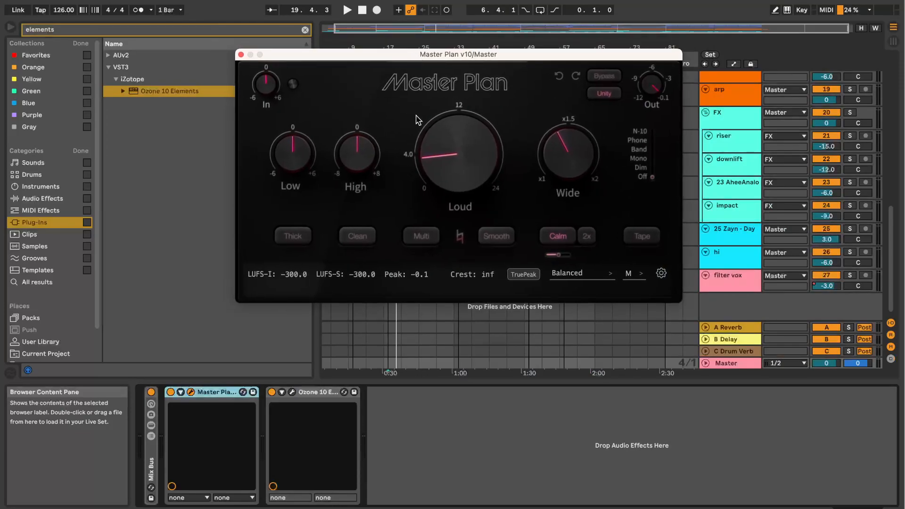
mouse_move(489, 163)
mouse_move(453, 62)
mouse_down()
mouse_move(460, 35)
mouse_move(441, 67)
mouse_up()
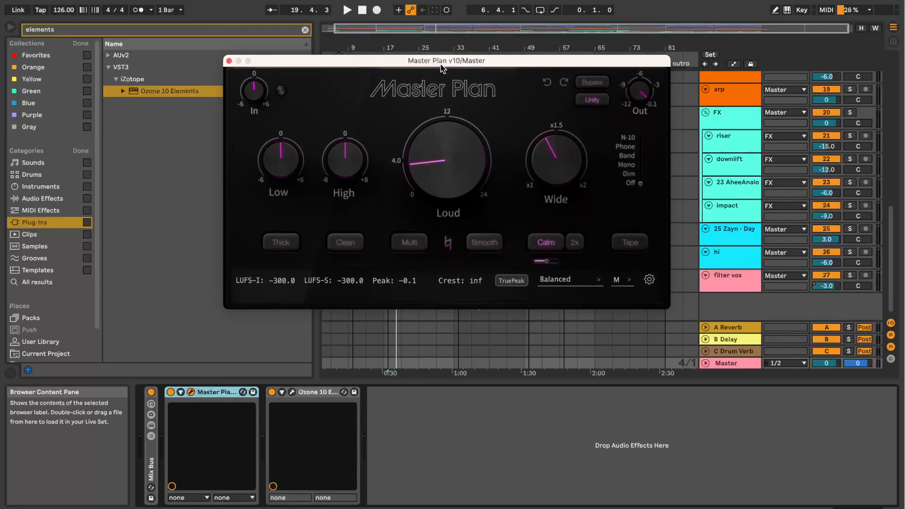
drag(442, 67, 470, 42)
mouse_move(476, 108)
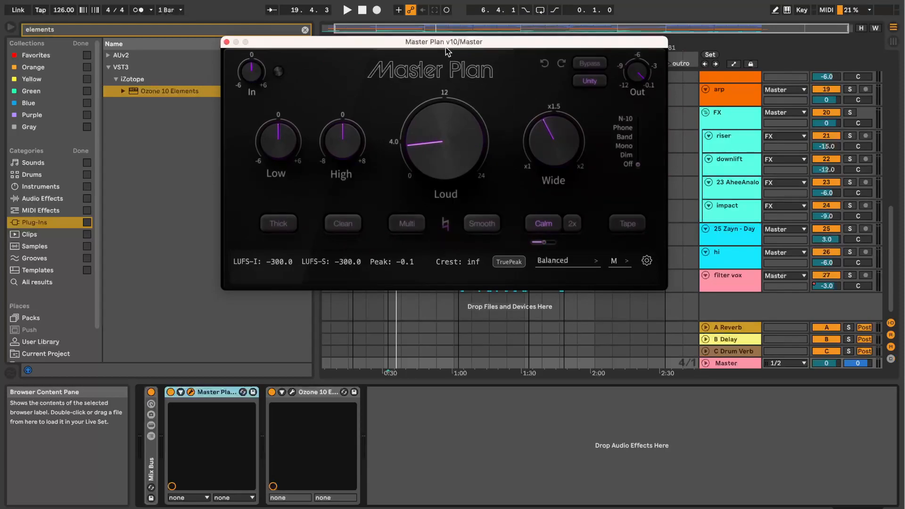
drag(445, 48, 442, 53)
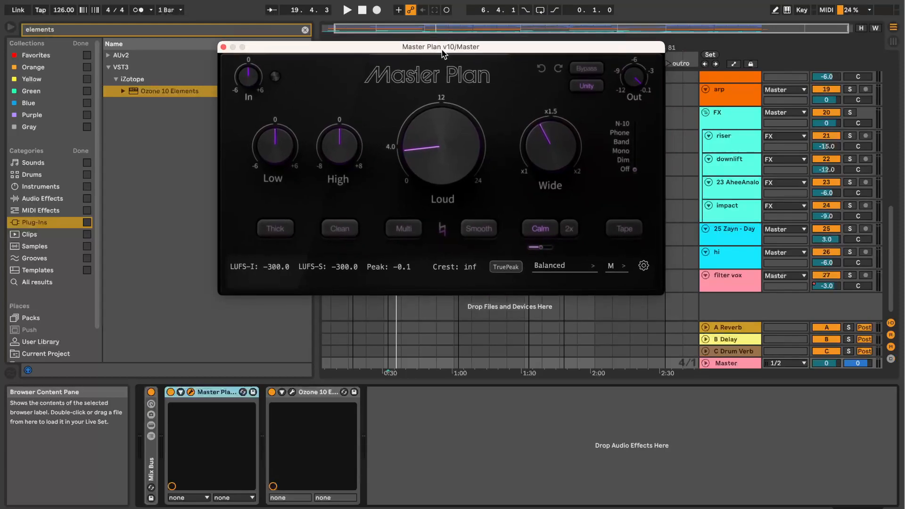
Step: Reopen Ozone 10 Elements to view its Tone Match frequency bands once more, and close its window
click(314, 393)
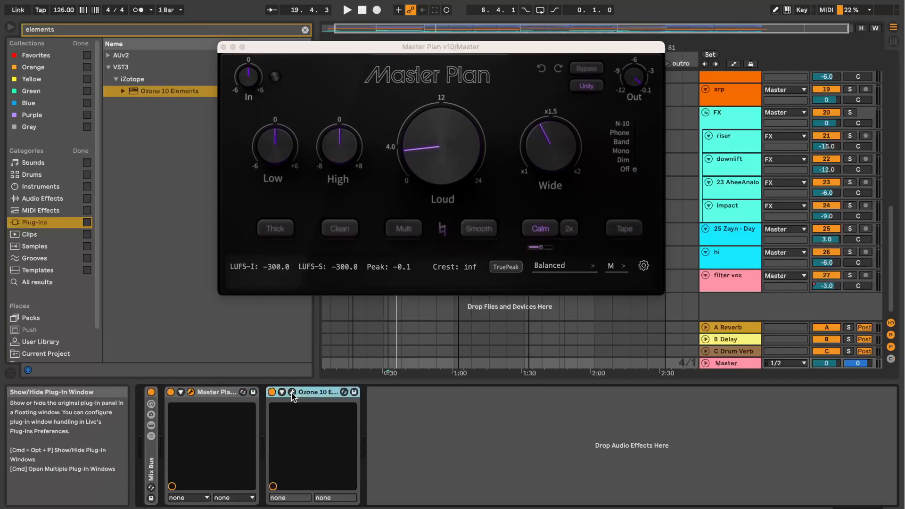
click(292, 392)
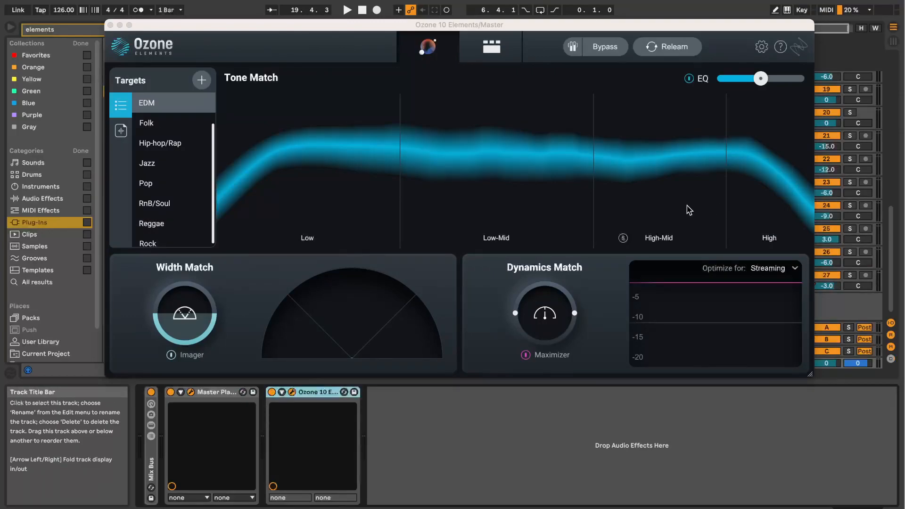
click(109, 25)
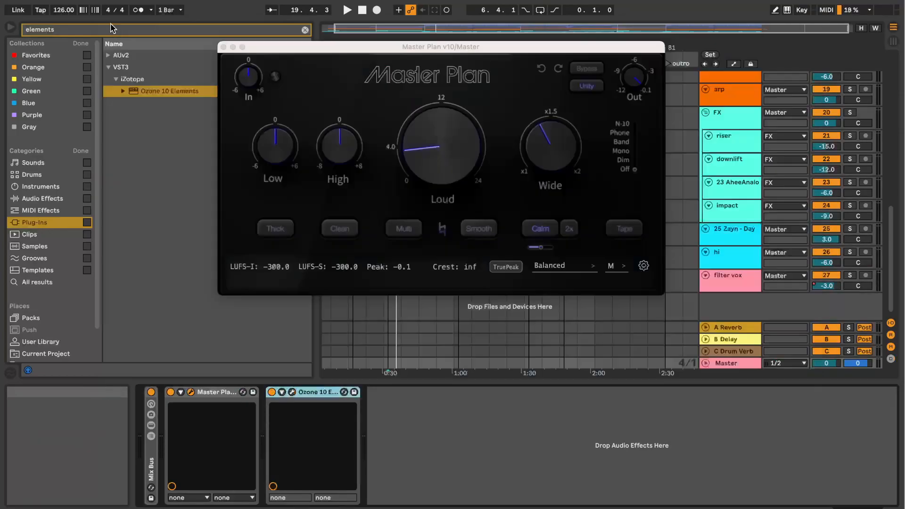
drag(415, 47, 458, 53)
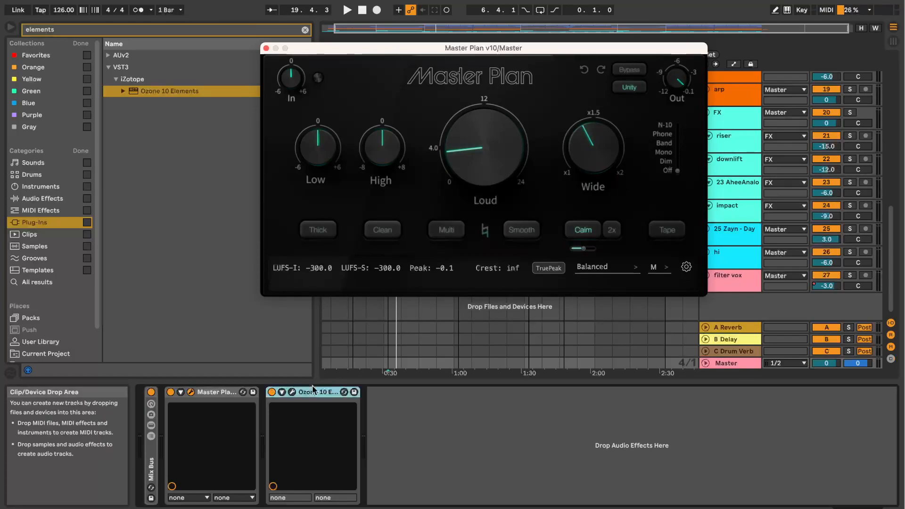
drag(445, 51, 443, 20)
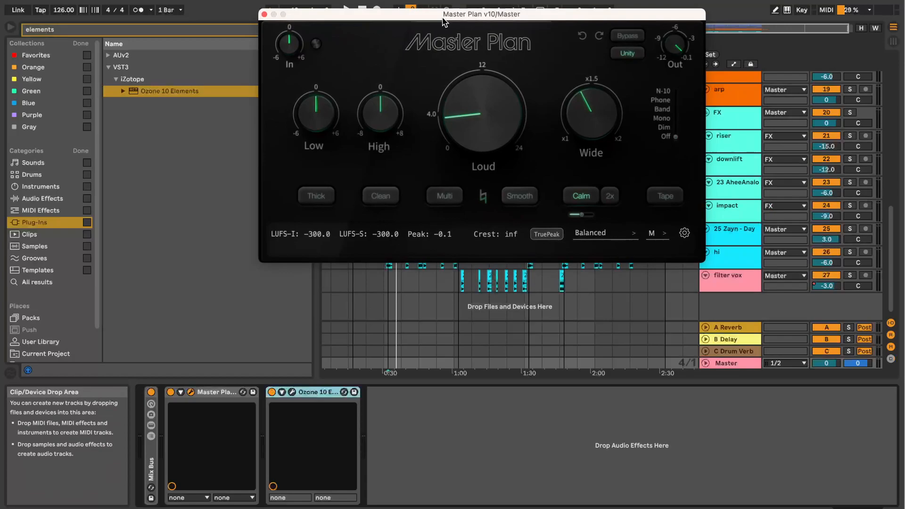